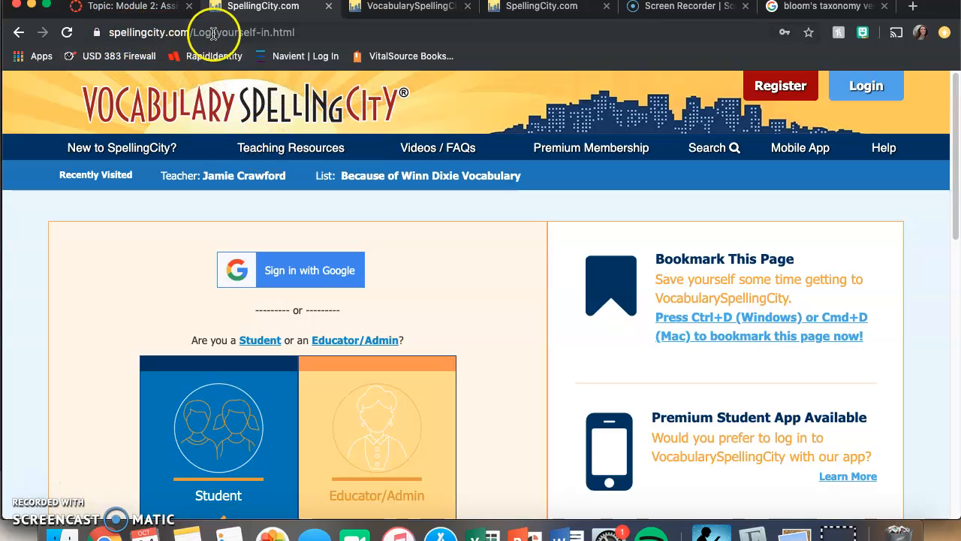
# View the account registration page and return to the login page
pyautogui.click(782, 89)
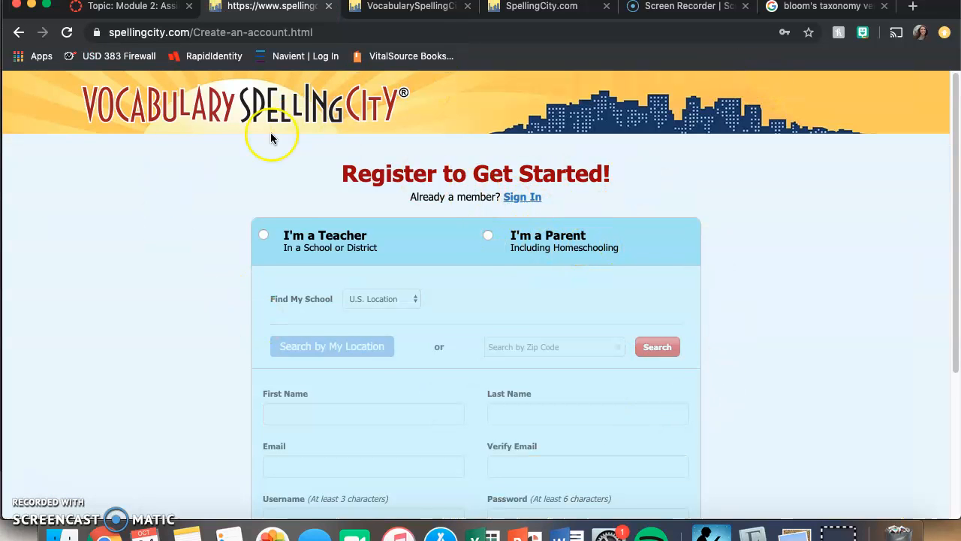
pyautogui.click(19, 33)
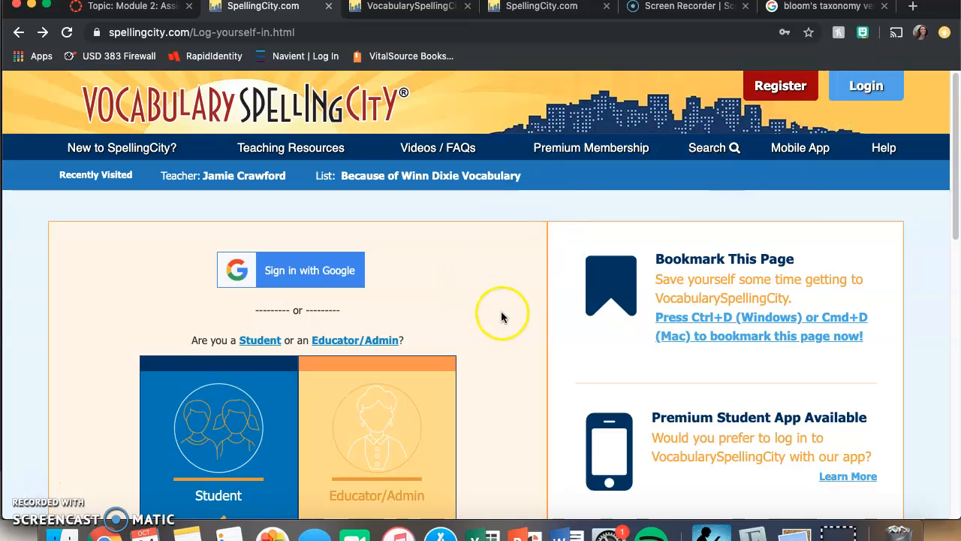
# Sign in as Educator/Admin with the saved account e-mail and password
pyautogui.scroll(-5, 503, 312)
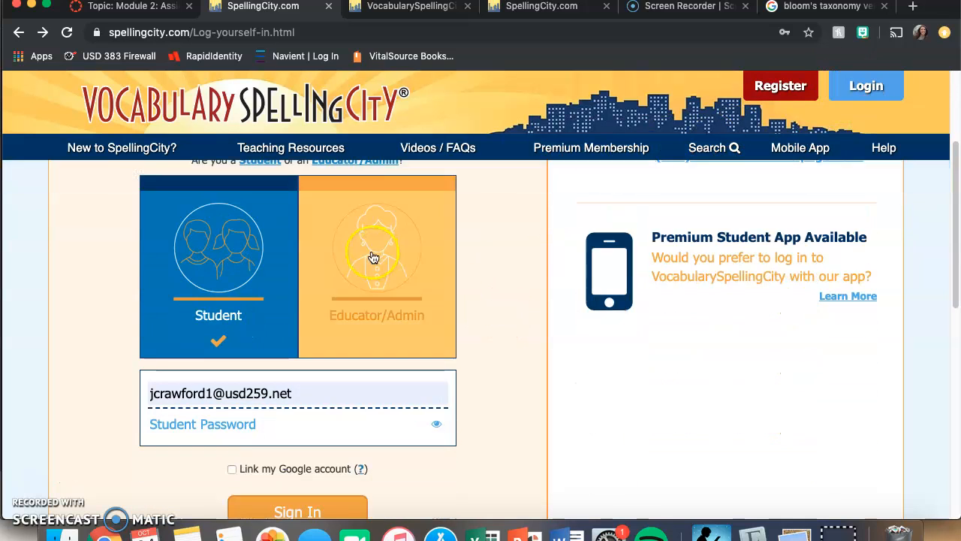
pyautogui.click(375, 257)
pyautogui.click(305, 395)
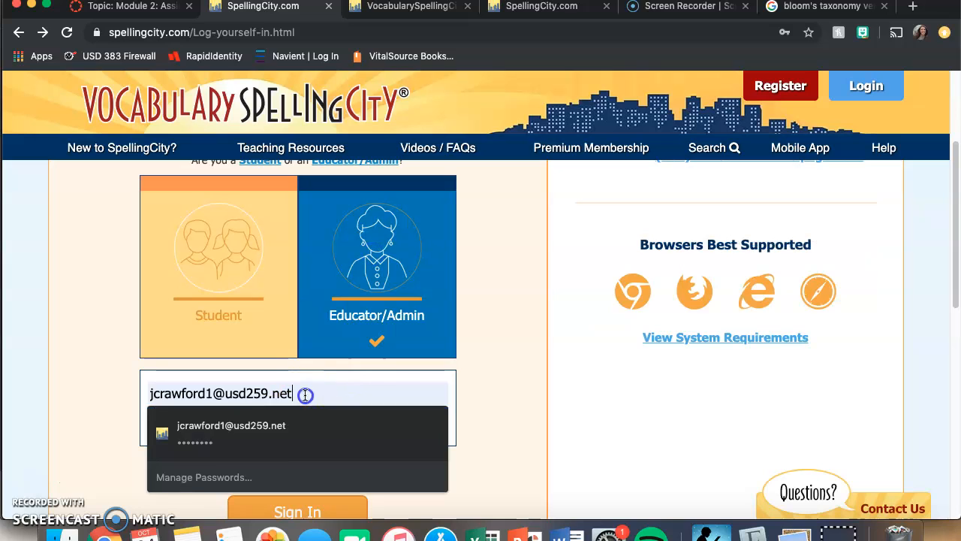
pyautogui.click(305, 428)
pyautogui.click(324, 513)
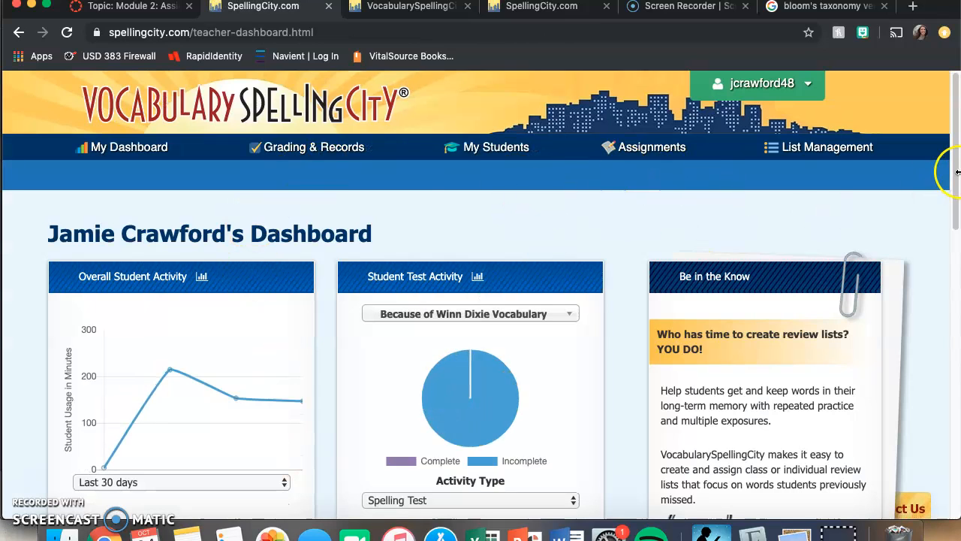
# Look over the teacher dashboard's student activity, test activity, assignment activity and suggested training sections
pyautogui.moveTo(950, 136); pyautogui.dragTo(948, 169)
pyautogui.scroll(-5, 931, 196)
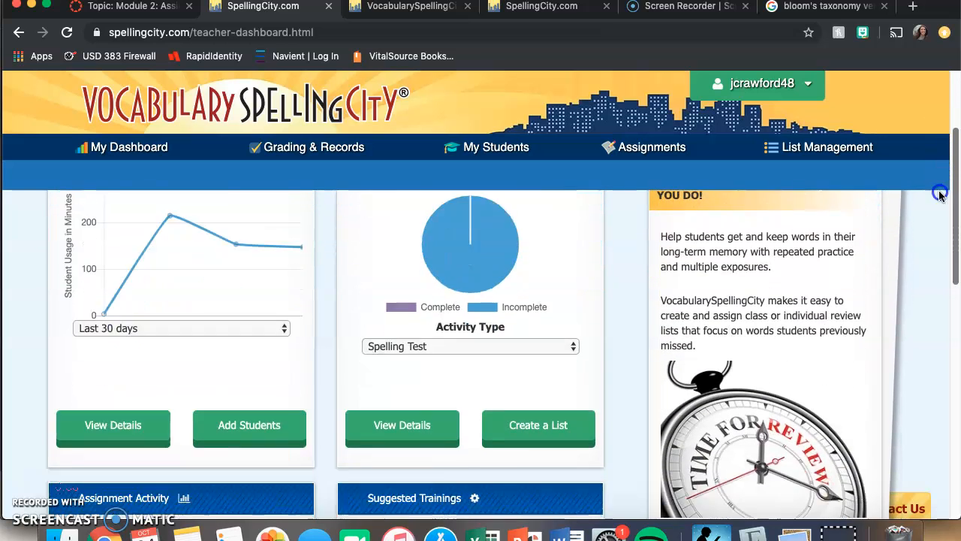
pyautogui.scroll(-4, 916, 225)
pyautogui.scroll(-5, 902, 301)
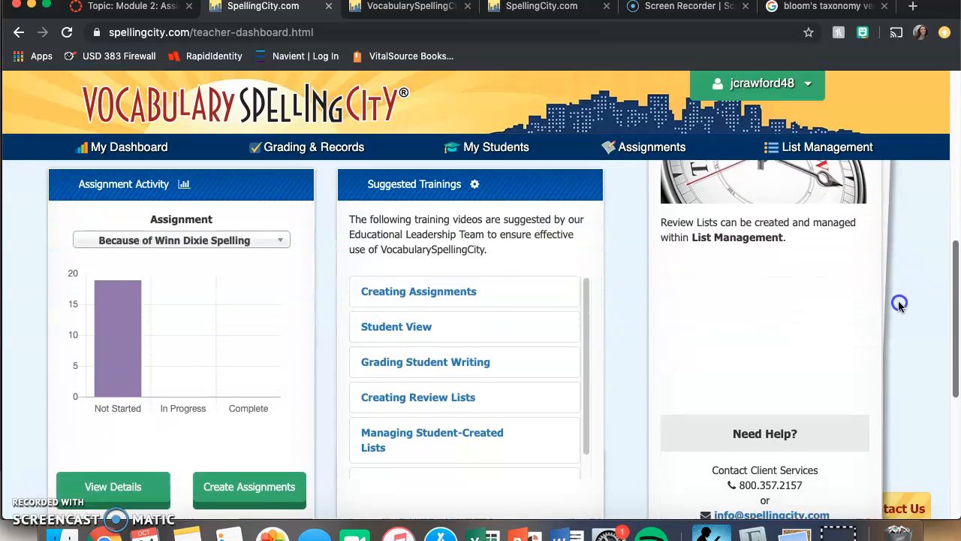
pyautogui.moveTo(955, 333); pyautogui.dragTo(958, 131)
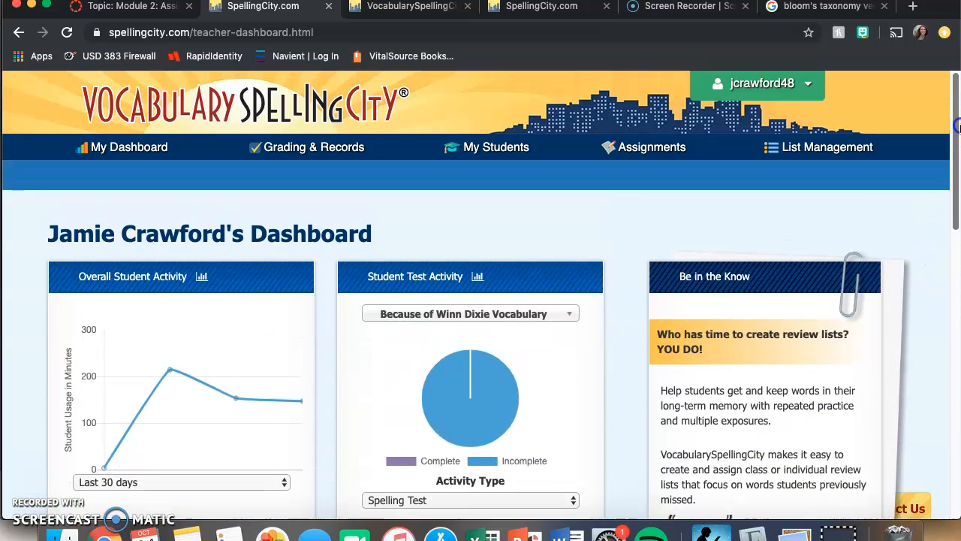
pyautogui.moveTo(478, 427)
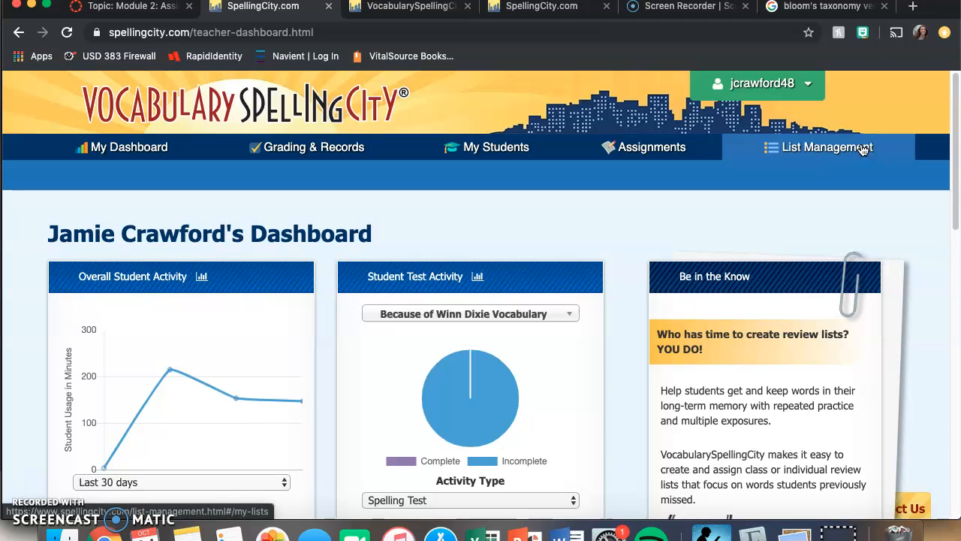
# Start a new word list named "Test List" with the description "Test"
pyautogui.click(833, 148)
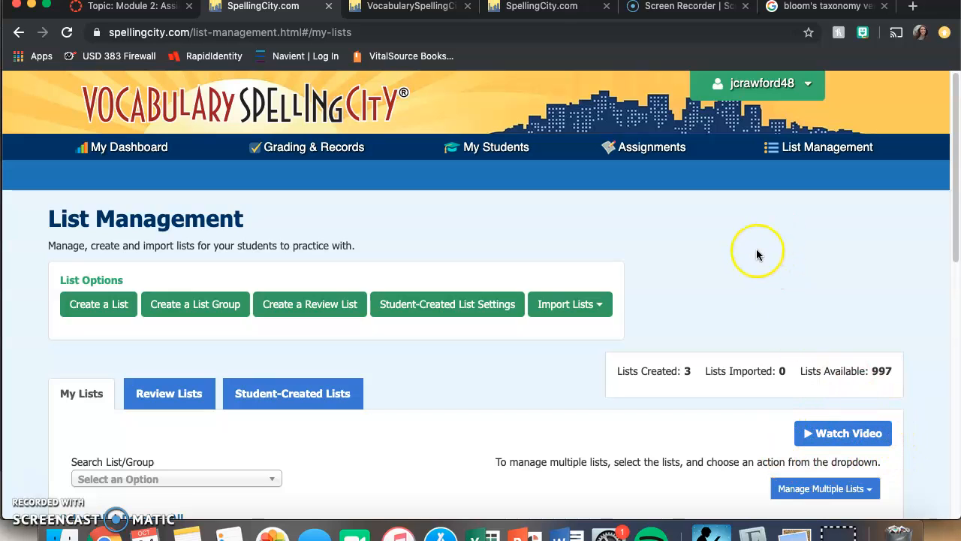
pyautogui.click(115, 320)
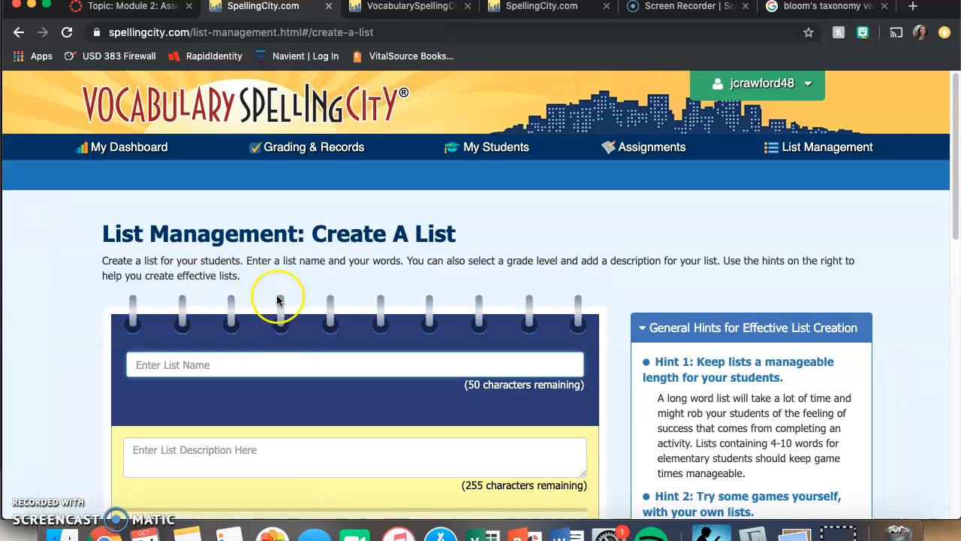
pyautogui.click(184, 355)
pyautogui.write('Test List')
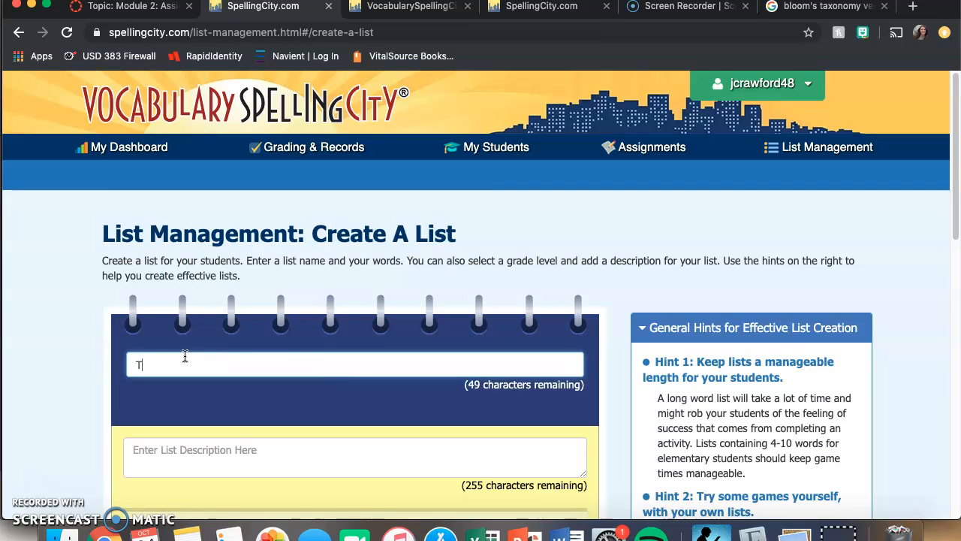
pyautogui.click(250, 453)
pyautogui.write('Test')
# Set the list's word order to Random and its grade level to 4th Grade
pyautogui.moveTo(954, 152); pyautogui.dragTo(954, 269)
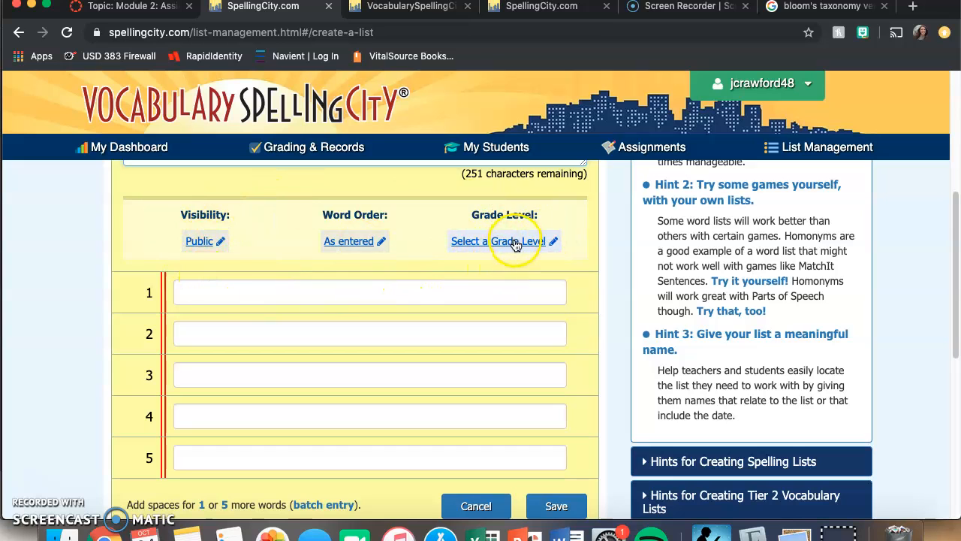
pyautogui.click(356, 244)
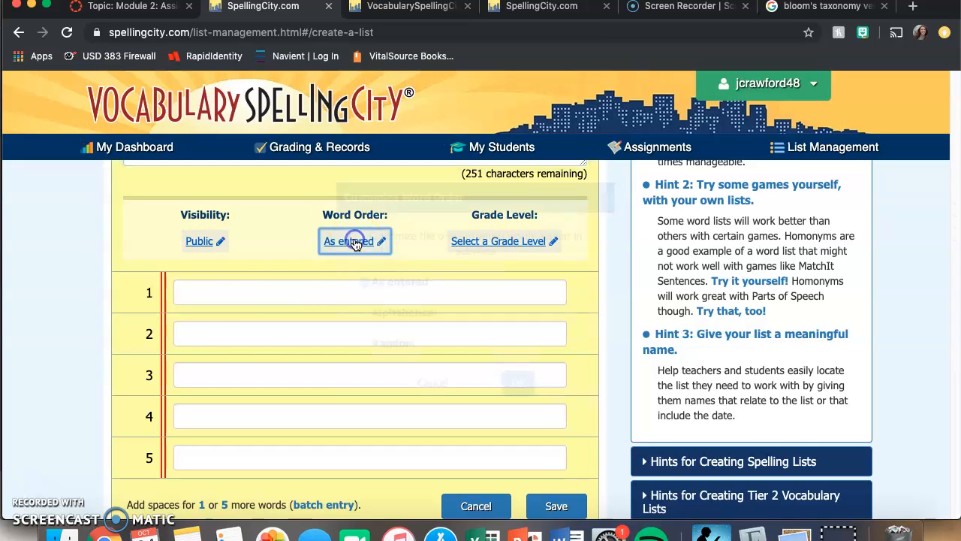
pyautogui.click(365, 345)
pyautogui.click(520, 383)
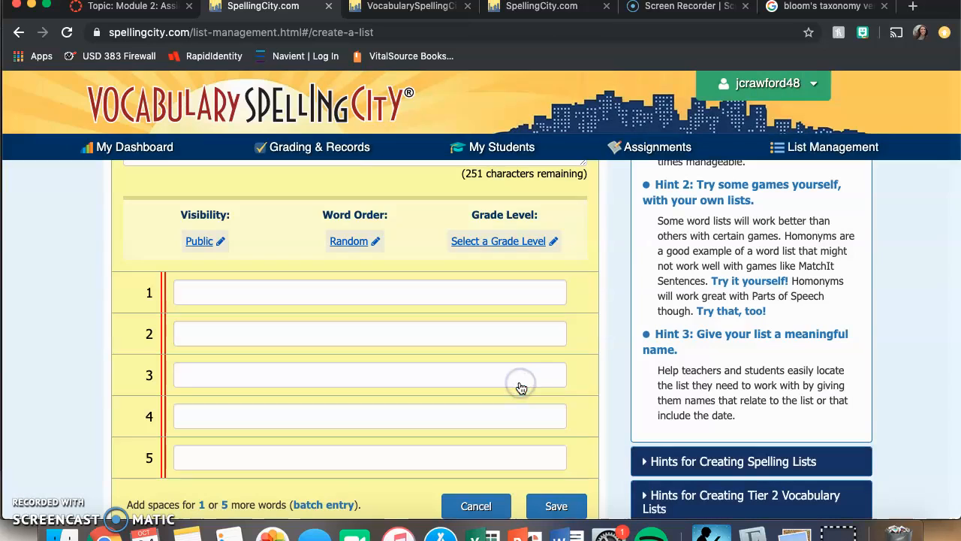
pyautogui.click(489, 220)
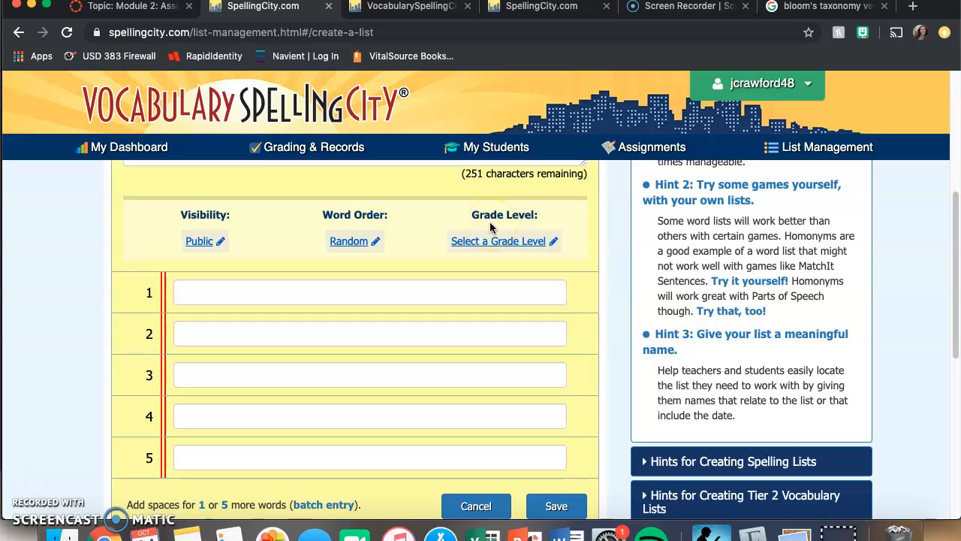
pyautogui.click(499, 242)
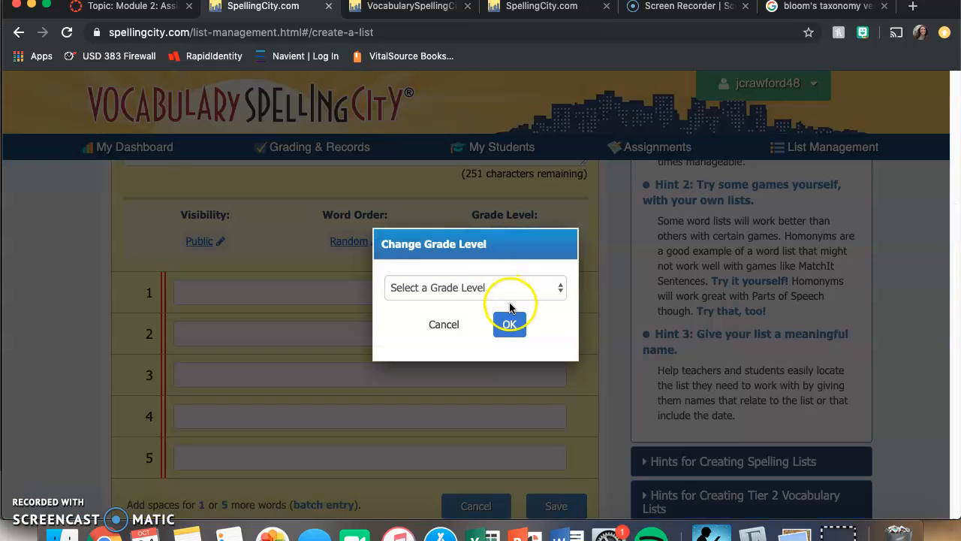
pyautogui.click(510, 291)
pyautogui.click(498, 416)
pyautogui.click(511, 319)
# Enter the words Tradition, Pet, Ceremony and Soothe as entries 1 to 4 and save the list
pyautogui.click(281, 291)
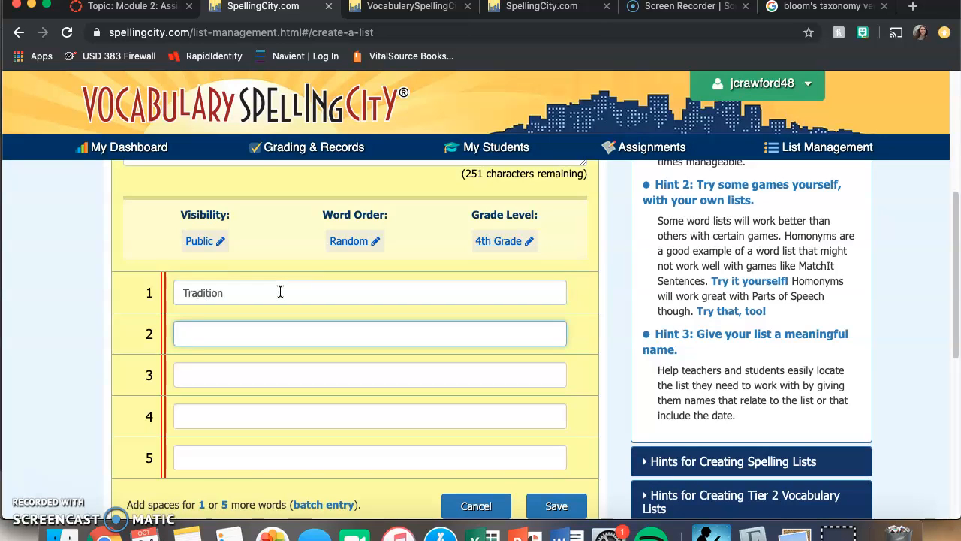
pyautogui.press('Tab')
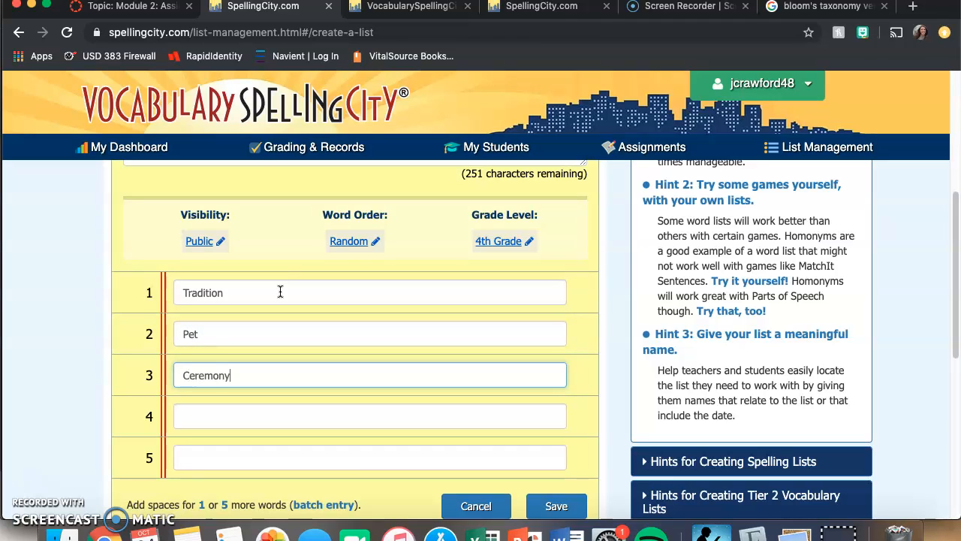
pyautogui.press('Tab')
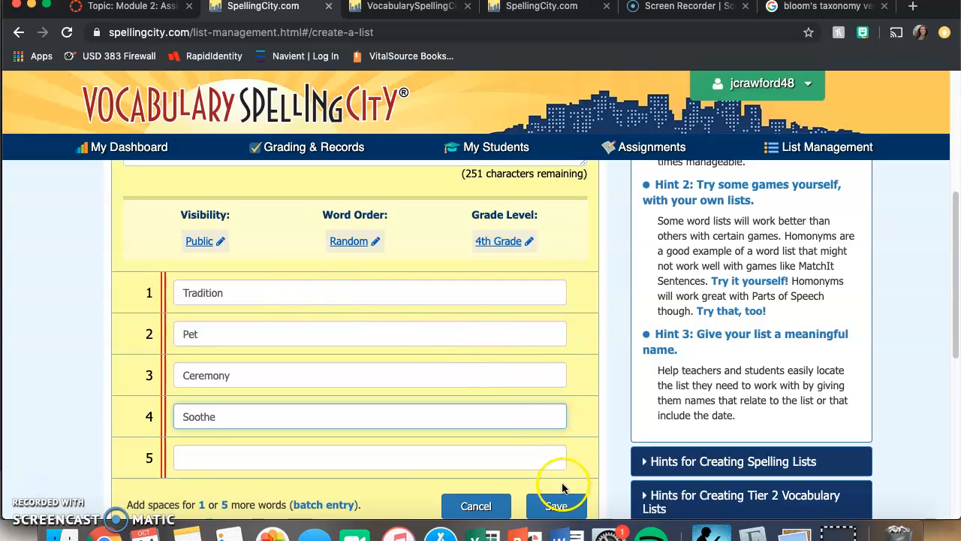
pyautogui.click(567, 510)
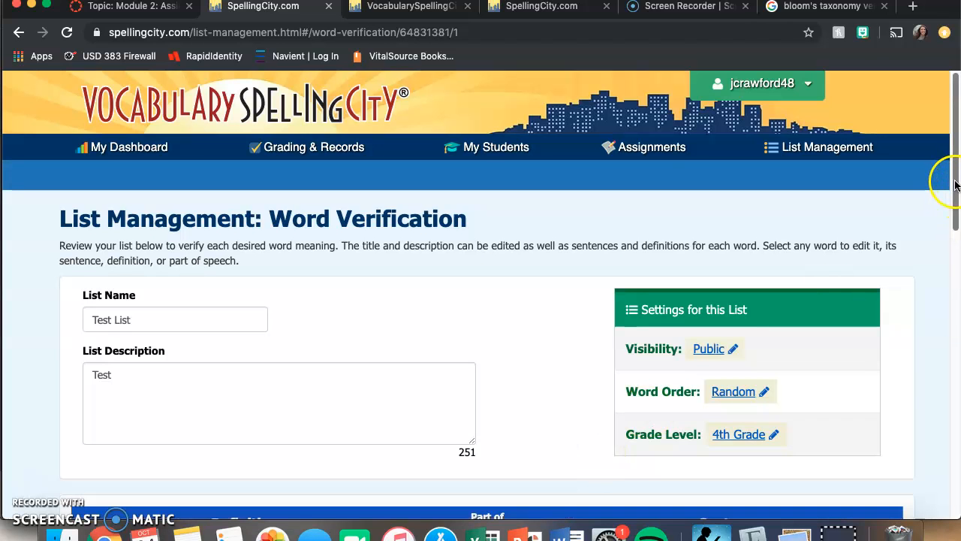
# Review the words' definitions and sentences, then proceed to create an assignment from the list
pyautogui.moveTo(956, 184); pyautogui.dragTo(932, 314)
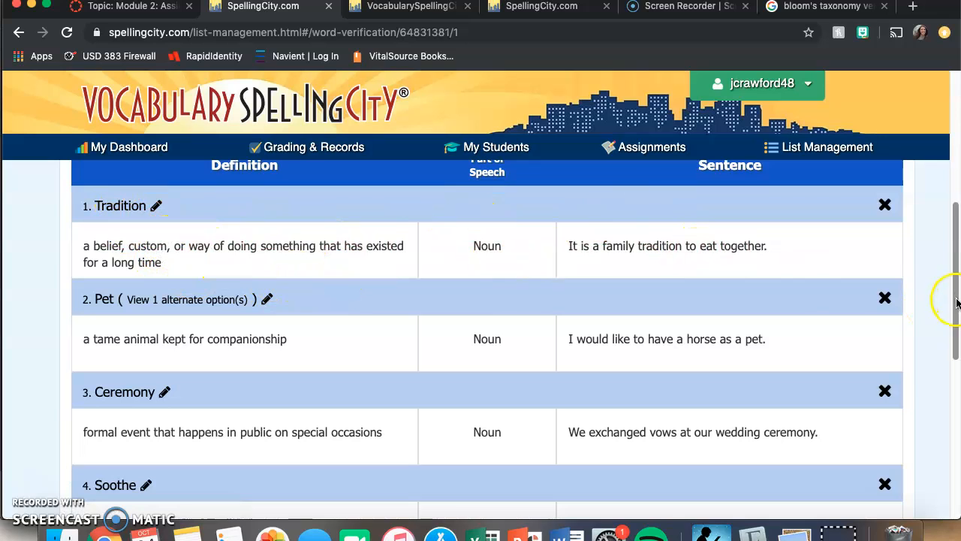
pyautogui.scroll(-1, 955, 295)
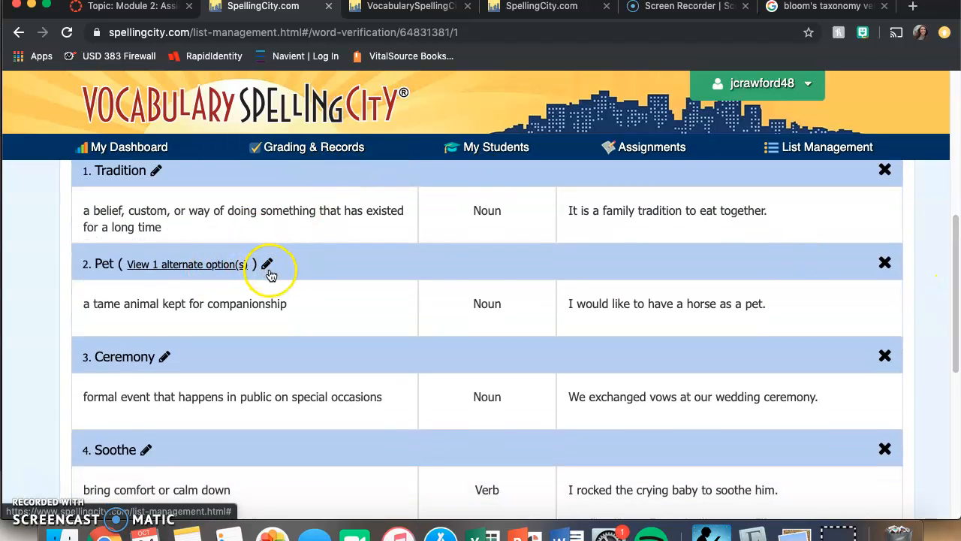
pyautogui.moveTo(953, 301); pyautogui.dragTo(955, 415)
pyautogui.click(873, 250)
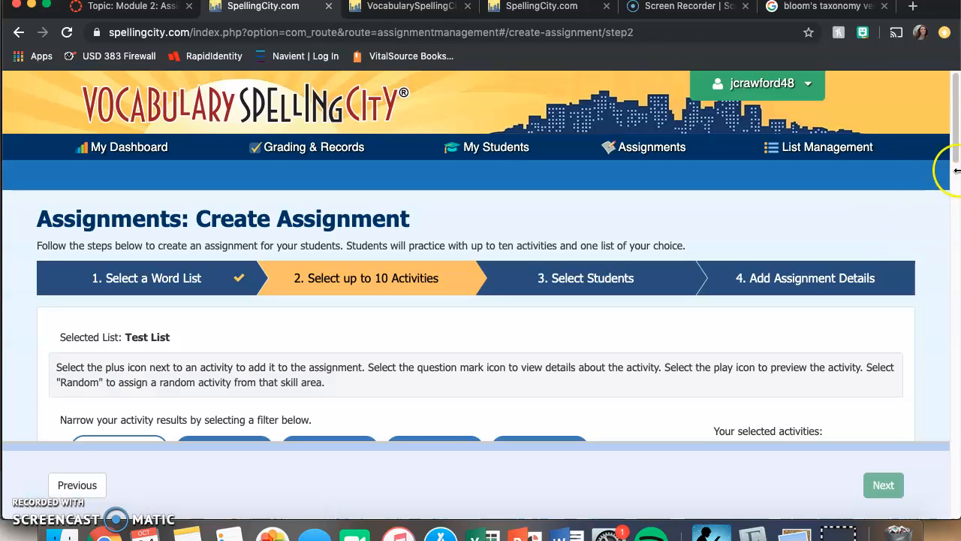
# Filter activities to Vocabulary, add Vocabulary Memory Match, FlashCards and Vocabulary TestMe to the assignment, and continue to student selection
pyautogui.click(957, 135)
pyautogui.moveTo(957, 135); pyautogui.dragTo(941, 169)
pyautogui.scroll(-5, 946, 143)
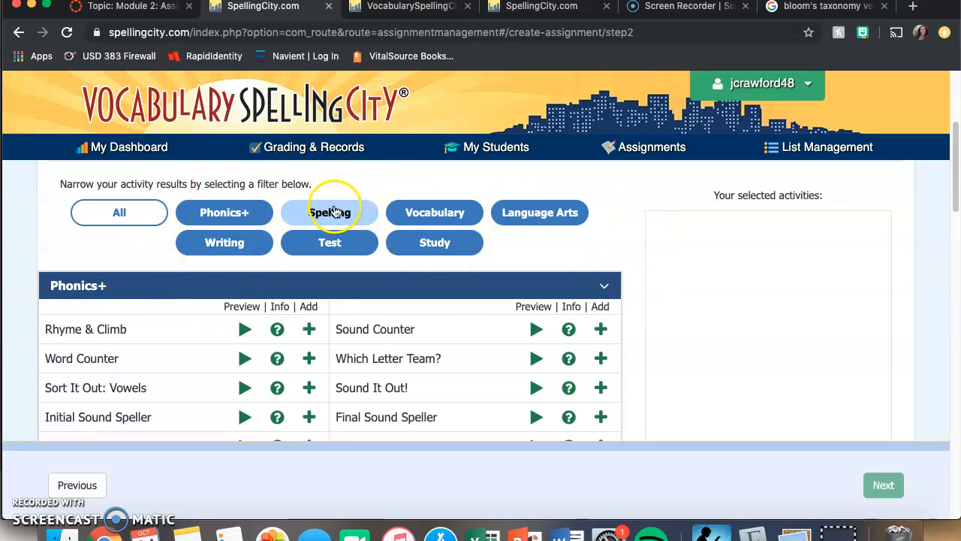
pyautogui.click(434, 216)
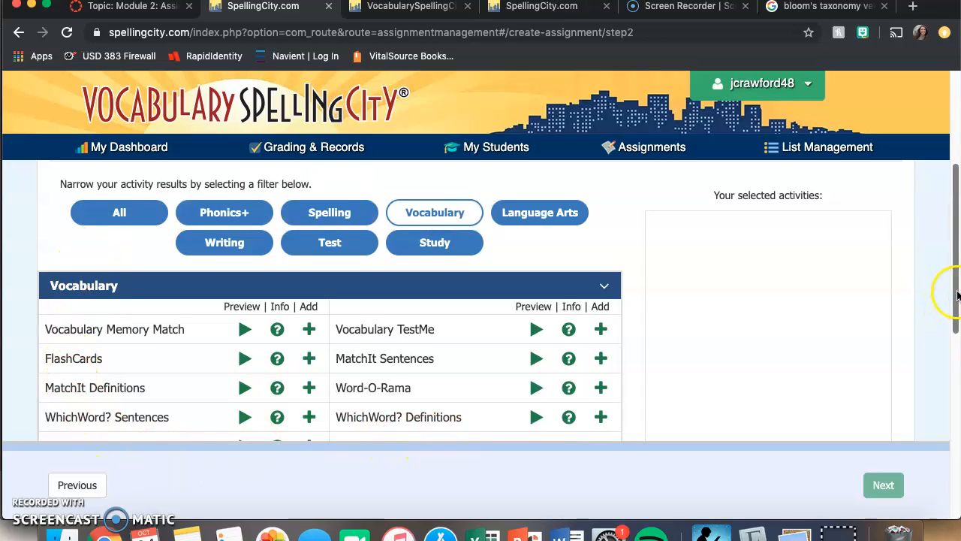
pyautogui.scroll(-2, 956, 295)
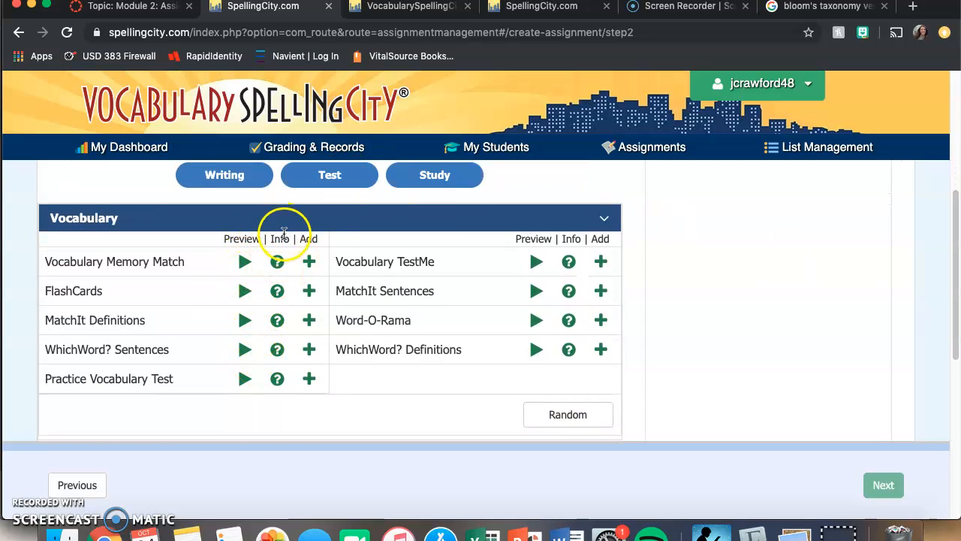
pyautogui.click(310, 264)
pyautogui.click(308, 290)
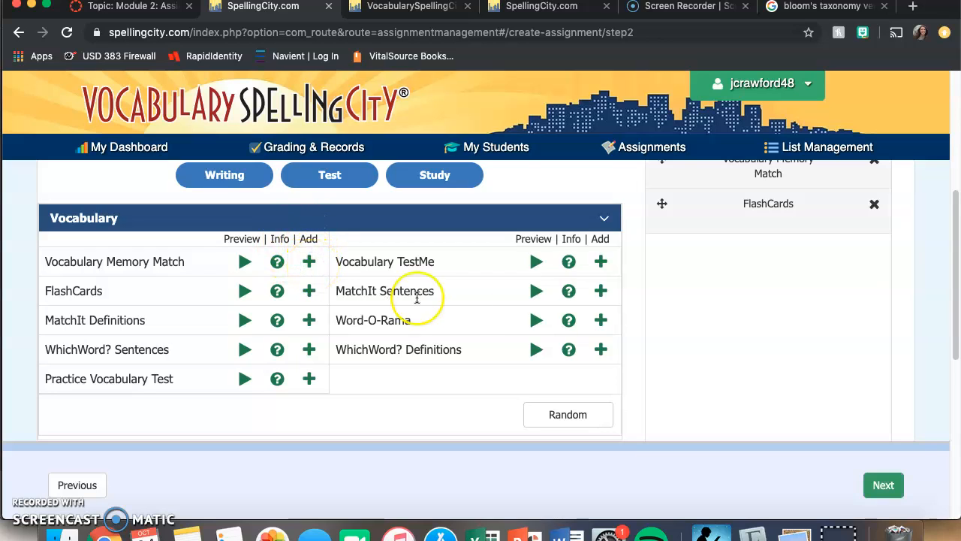
pyautogui.click(601, 261)
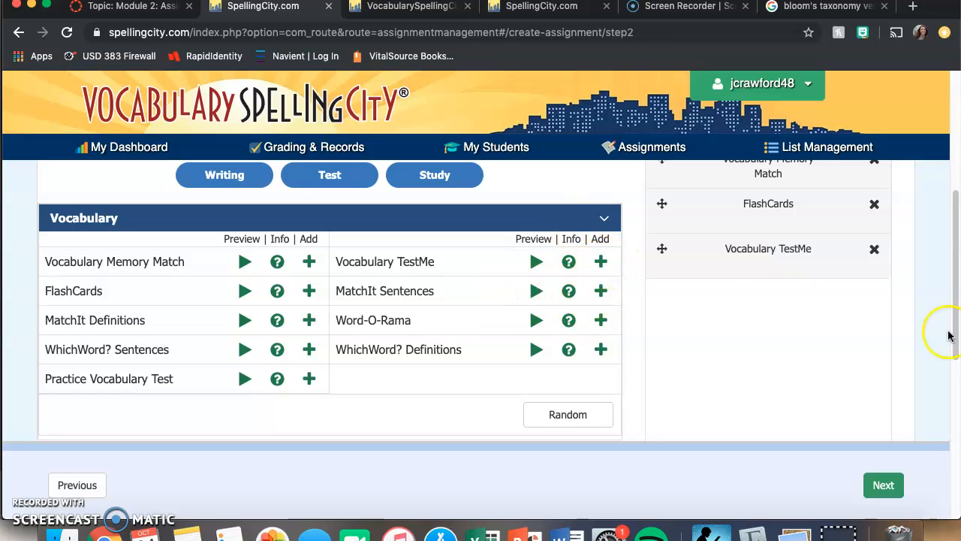
pyautogui.scroll(3, 957, 317)
pyautogui.scroll(-6, 951, 311)
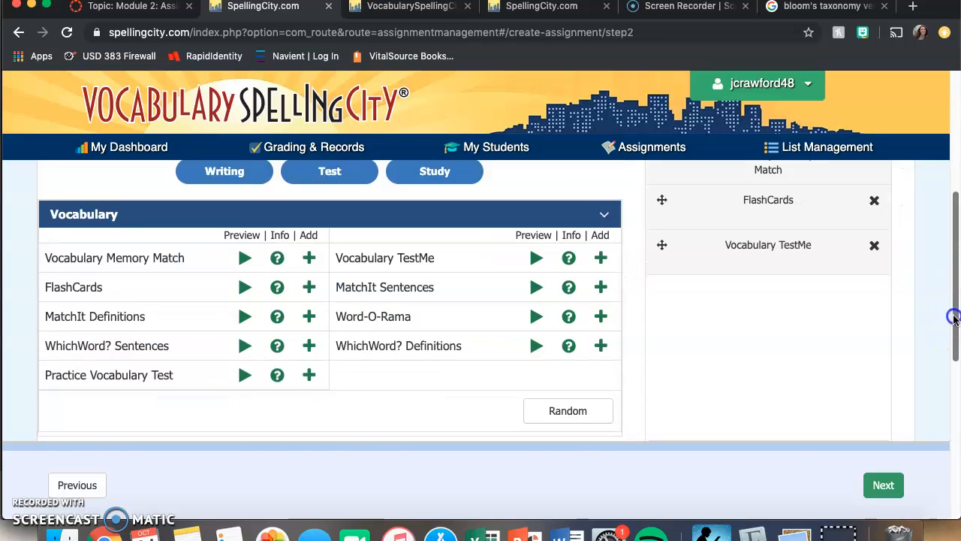
pyautogui.scroll(-3, 957, 355)
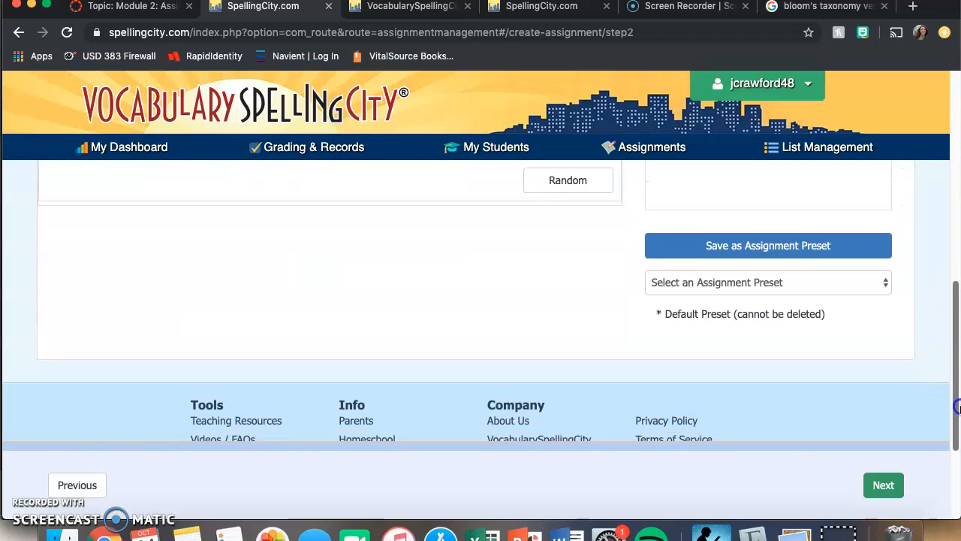
pyautogui.click(884, 485)
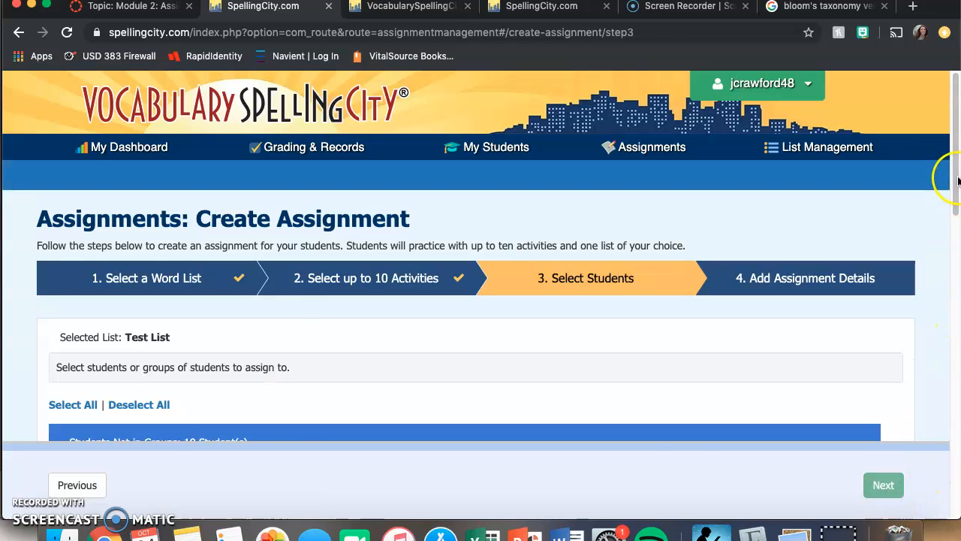
# Assign the list to all students not in groups and continue to the assignment details
pyautogui.moveTo(953, 180); pyautogui.dragTo(954, 197)
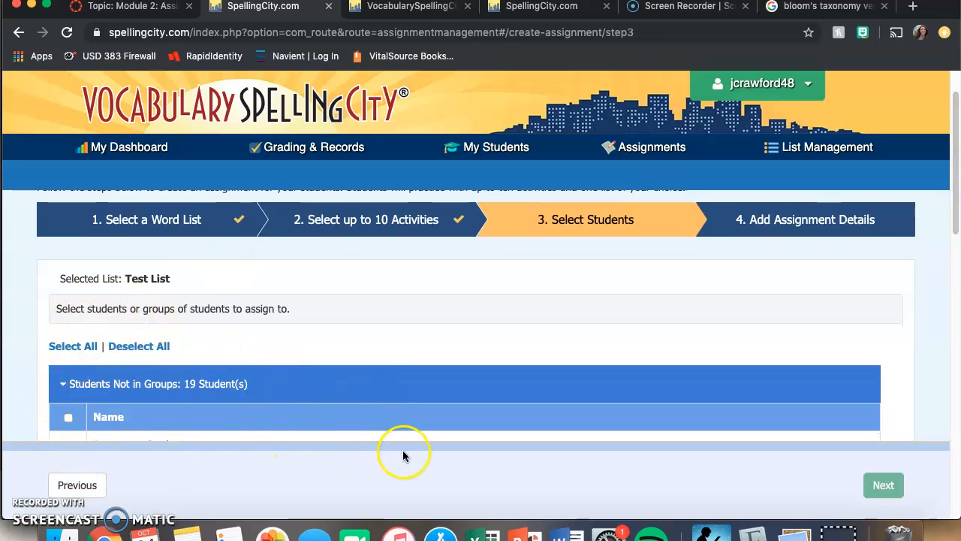
pyautogui.click(69, 417)
pyautogui.click(879, 490)
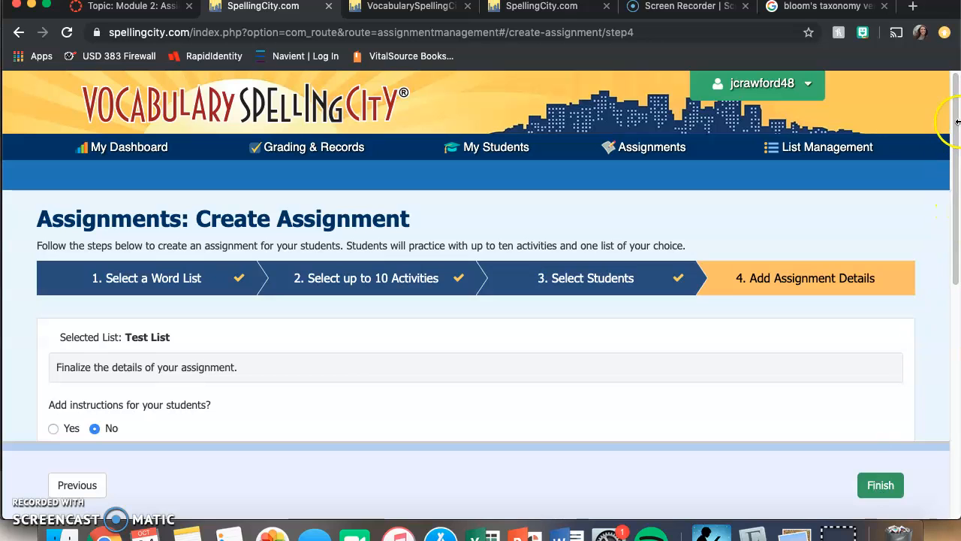
pyautogui.moveTo(957, 126); pyautogui.dragTo(928, 223)
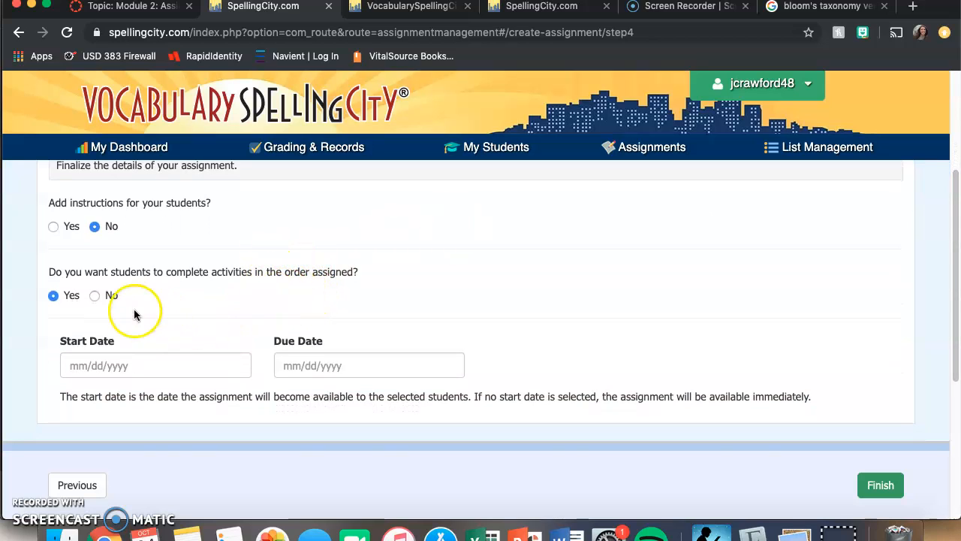
# Set the assignment's start date to 10/24/2019 and its due date to 10/25/2019
pyautogui.click(186, 368)
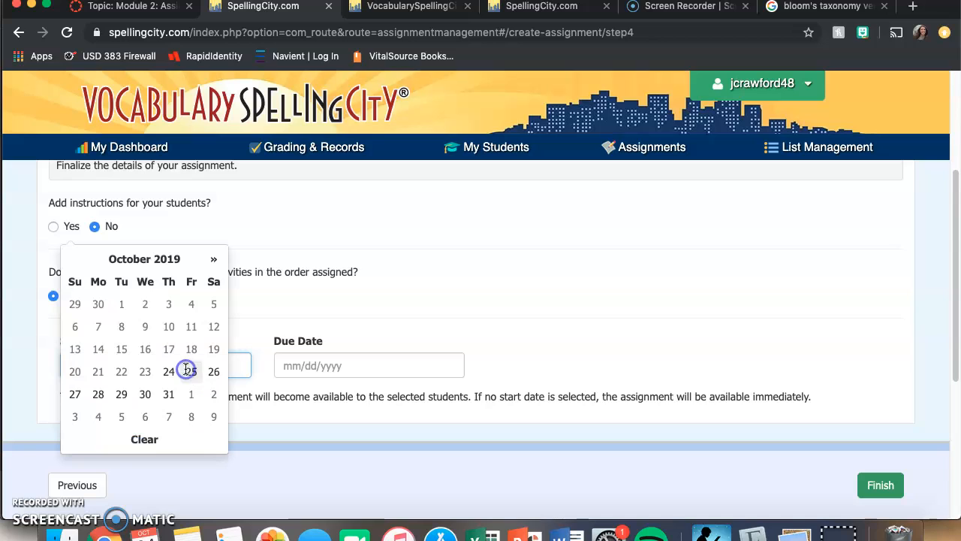
pyautogui.click(170, 371)
pyautogui.click(328, 368)
pyautogui.click(409, 371)
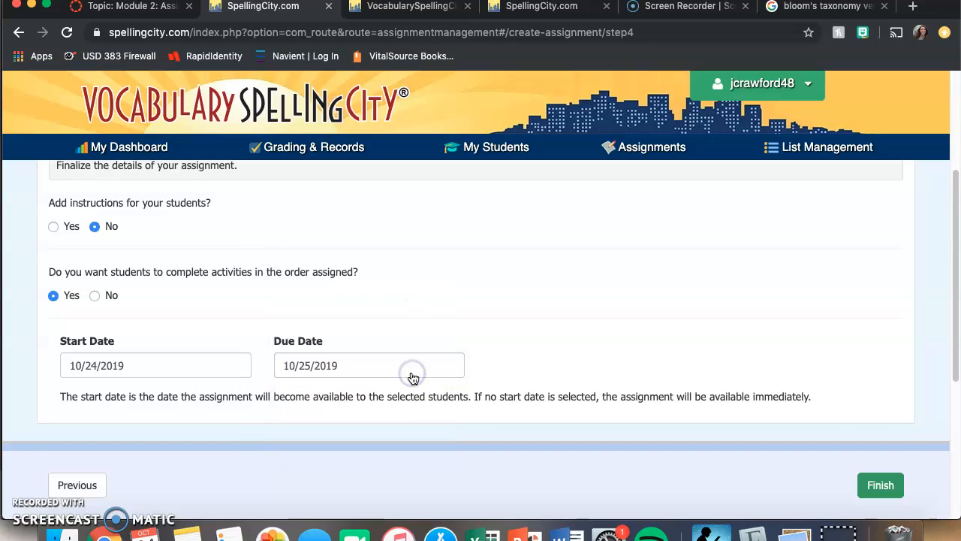
# Finish the assignment, title it Test List and save it
pyautogui.click(887, 493)
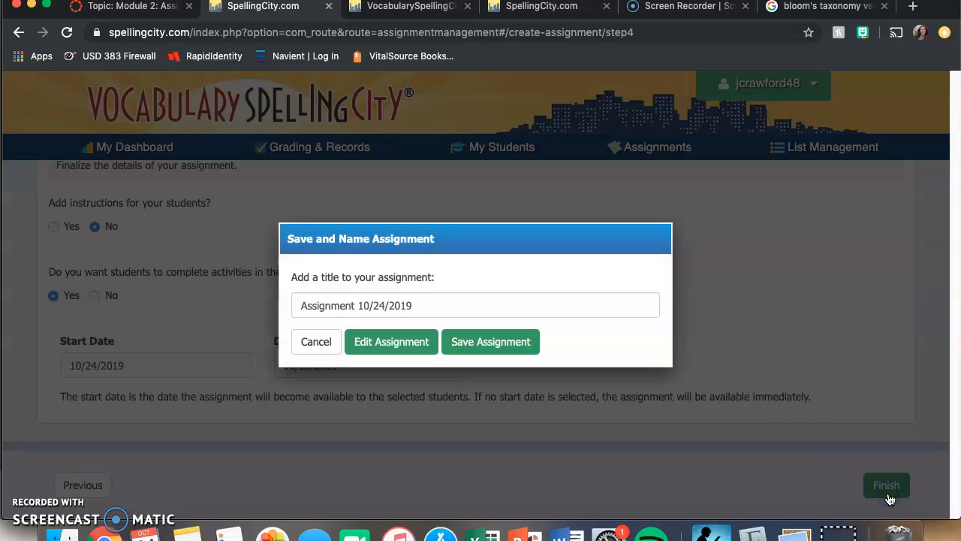
pyautogui.click(358, 305)
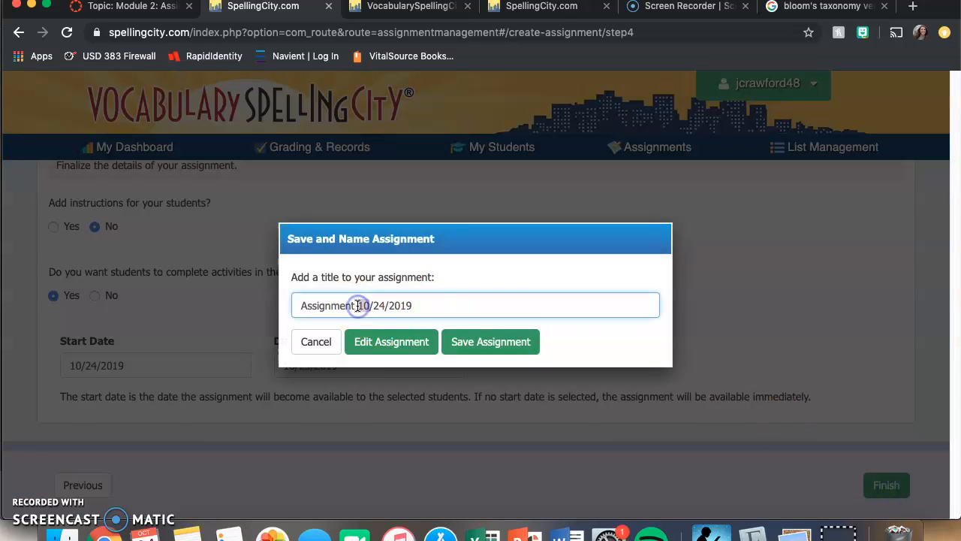
pyautogui.tripleClick(358, 305)
pyautogui.write('Test List')
pyautogui.click(491, 342)
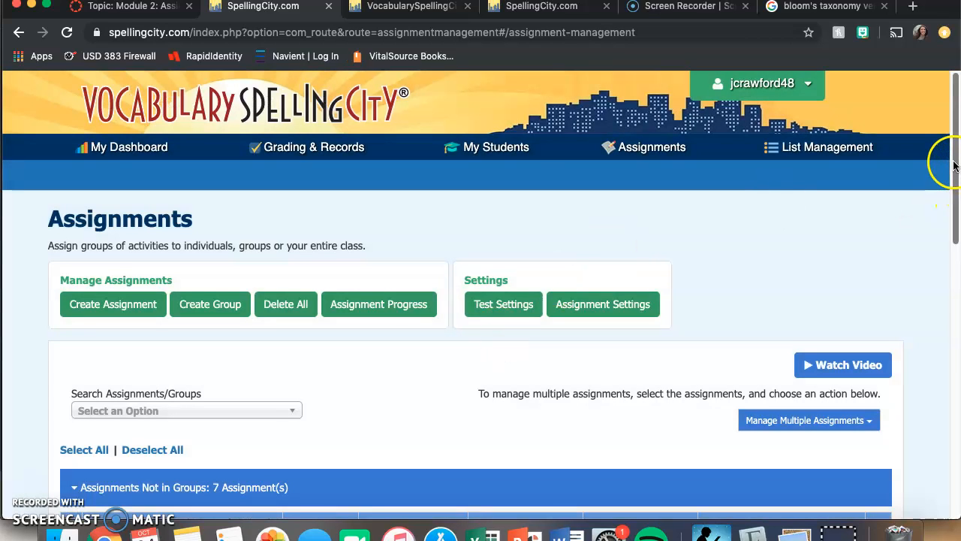
# Review the progress and dates of the existing assignments, and log in as the first student listed among the students not in groups
pyautogui.moveTo(954, 165); pyautogui.dragTo(957, 321)
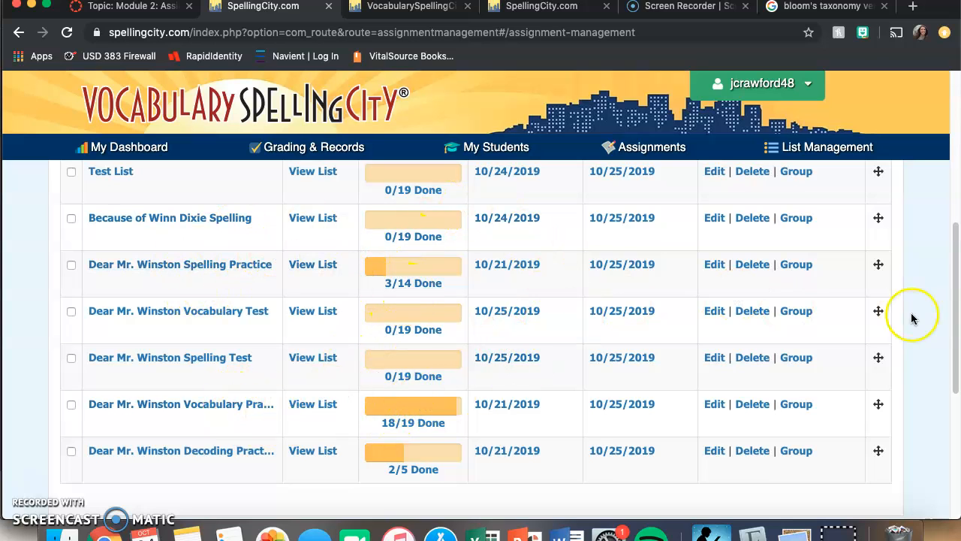
pyautogui.scroll(-1, 955, 336)
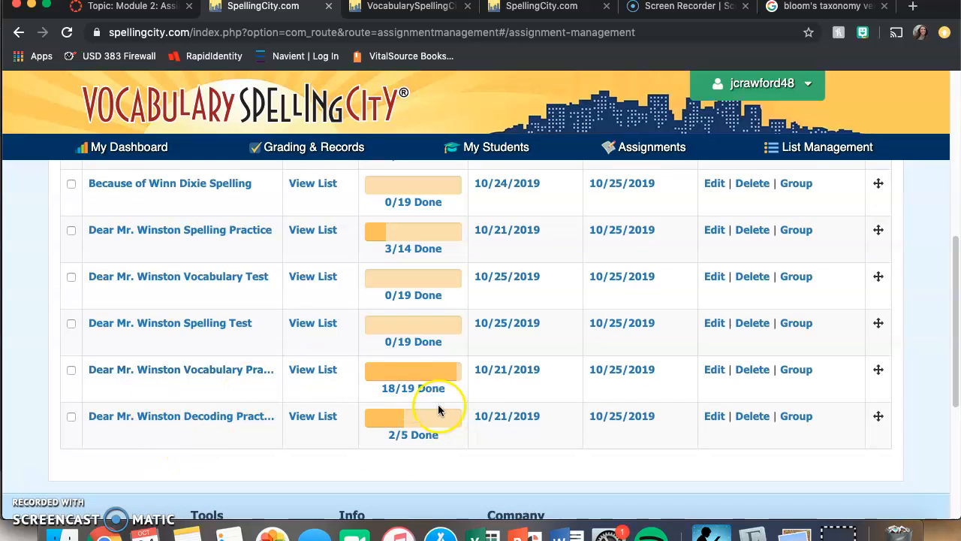
pyautogui.moveTo(954, 361); pyautogui.dragTo(956, 175)
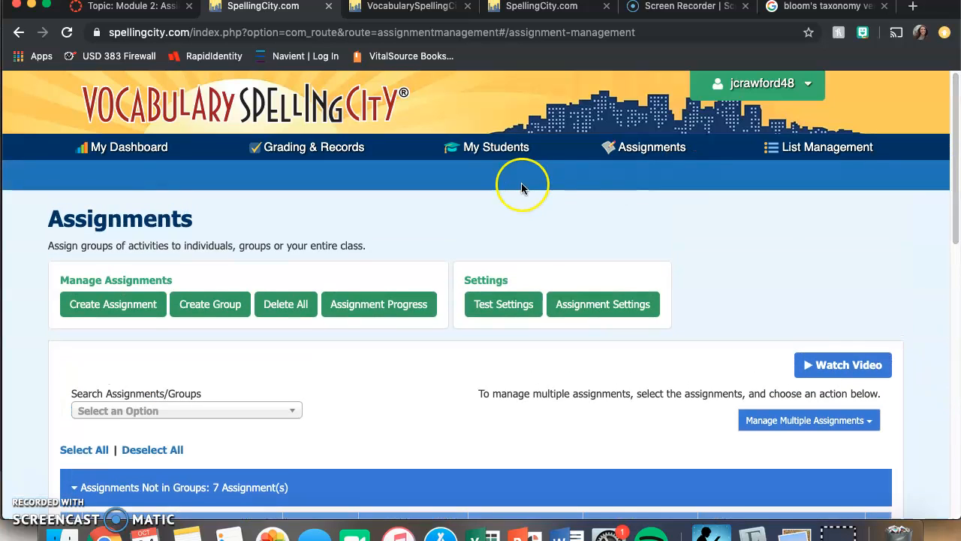
pyautogui.click(503, 159)
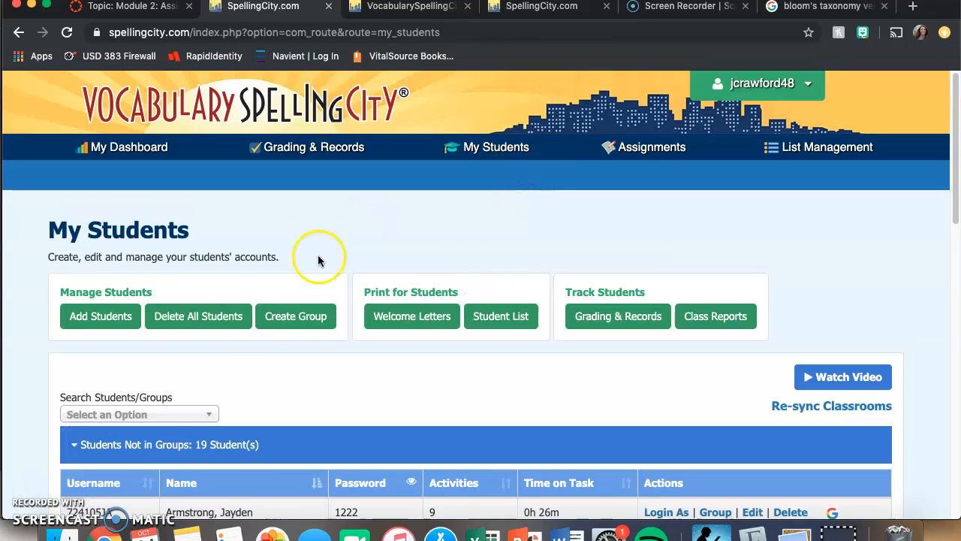
pyautogui.click(679, 512)
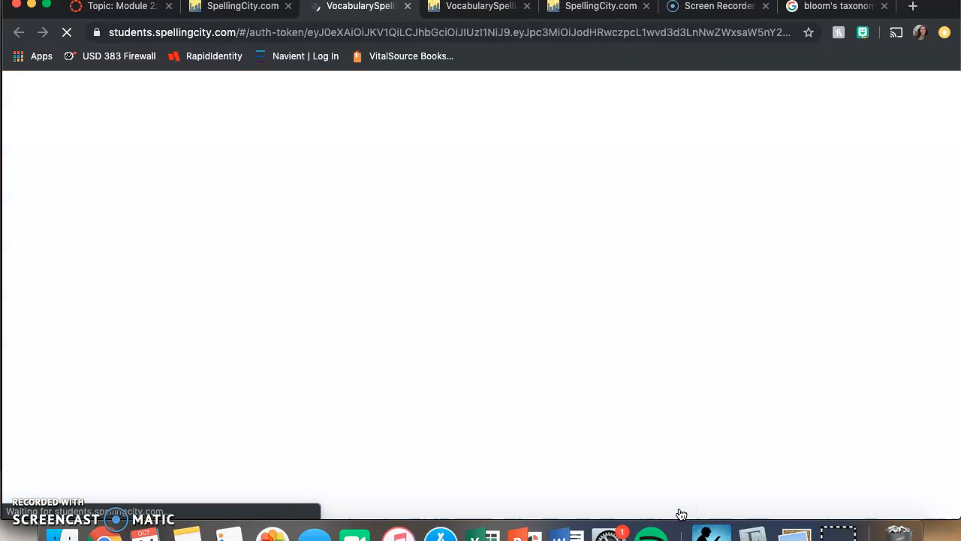